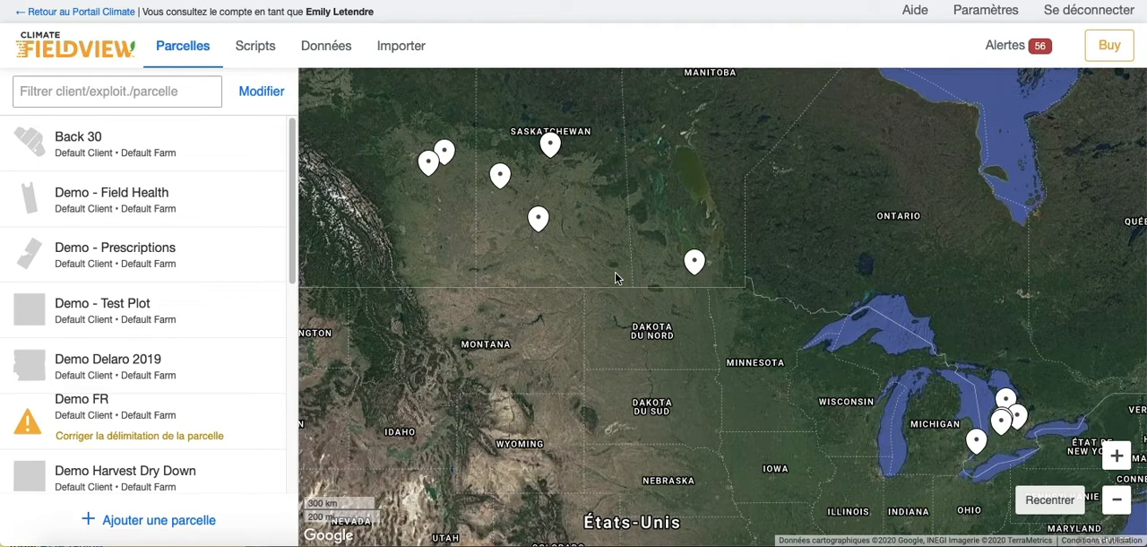
Change the account's units of measure to Impérial (lb, miles, acres...) and save the account settings
left_click(968, 16)
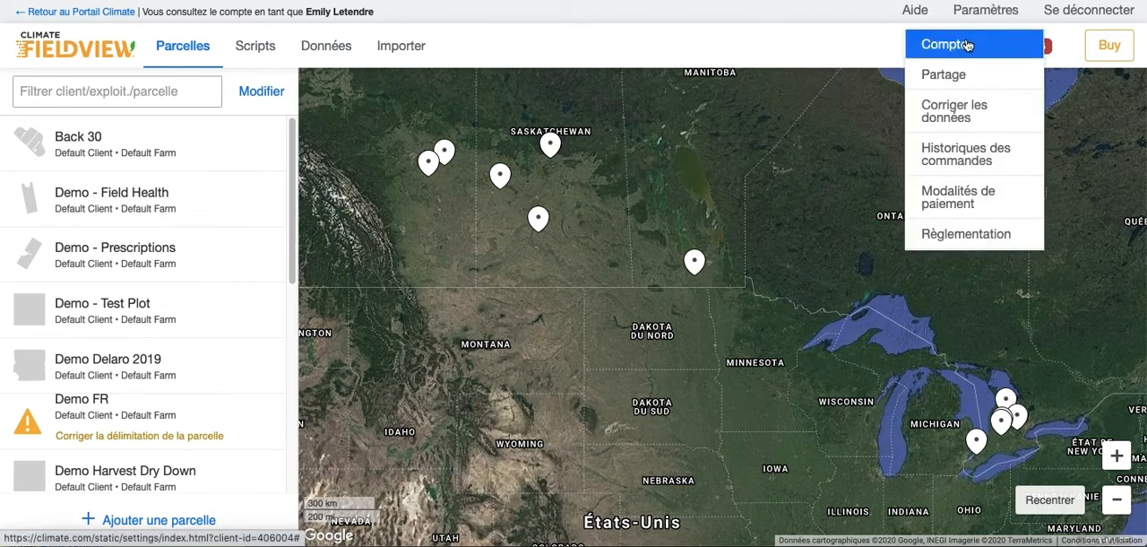
left_click(967, 45)
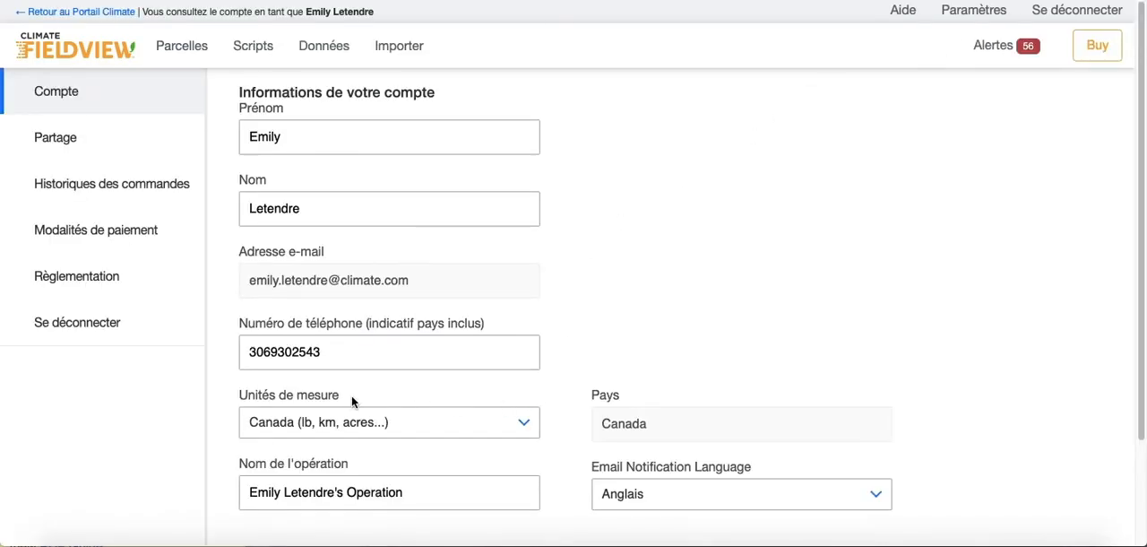
left_click(527, 429)
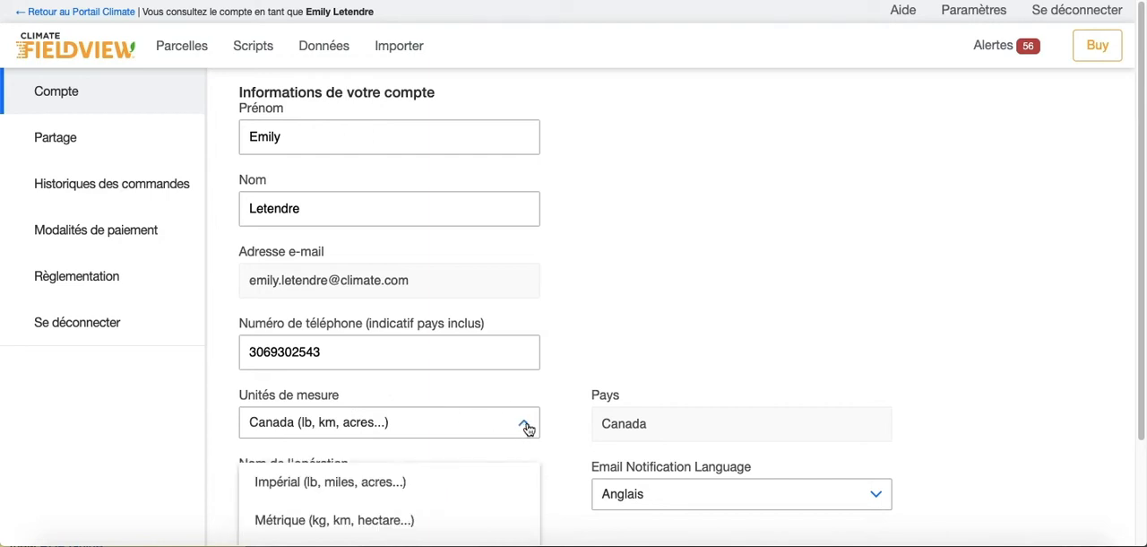
left_click(436, 482)
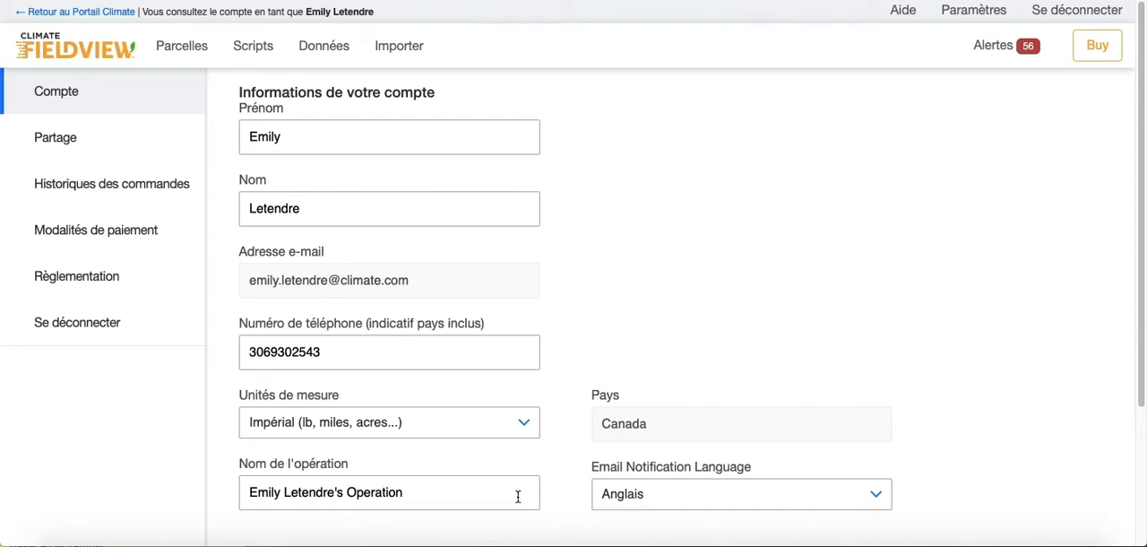
scroll(696, 401, "down", 3)
scroll(697, 404, "down", 1)
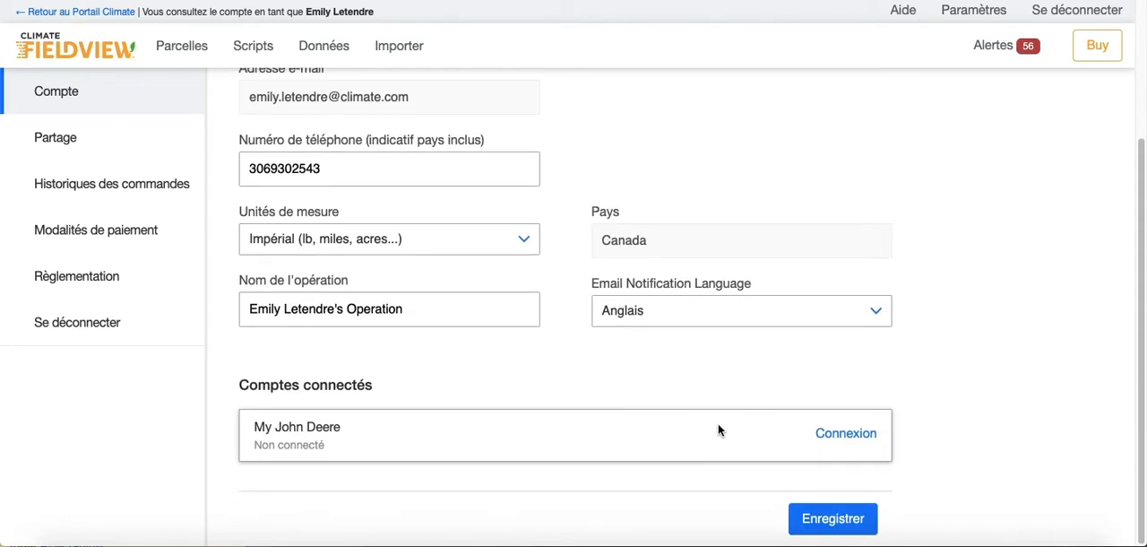
left_click(841, 520)
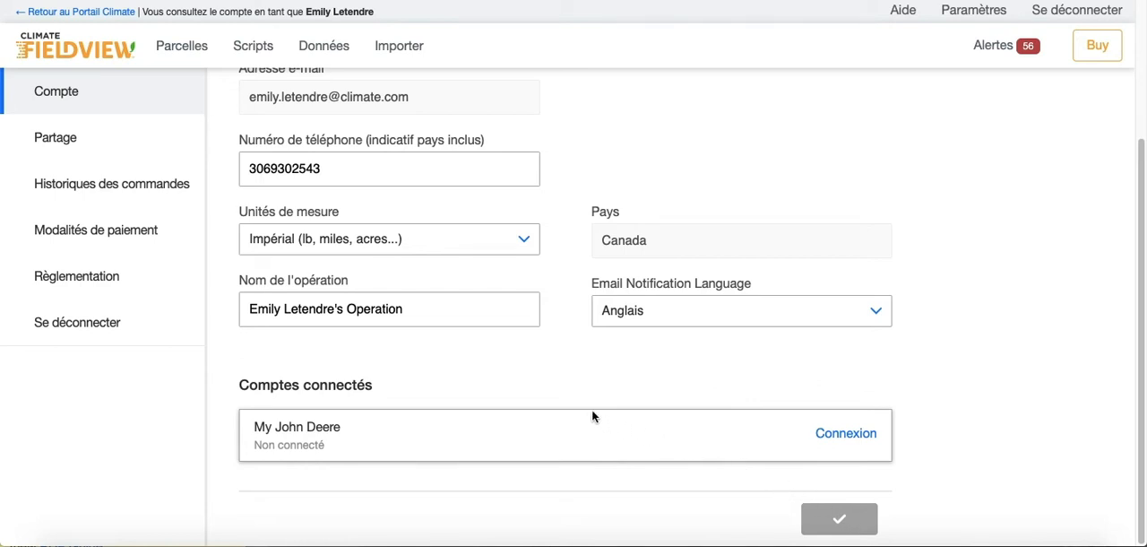
Display the Protection scripts for the Back 30 field
left_click(255, 46)
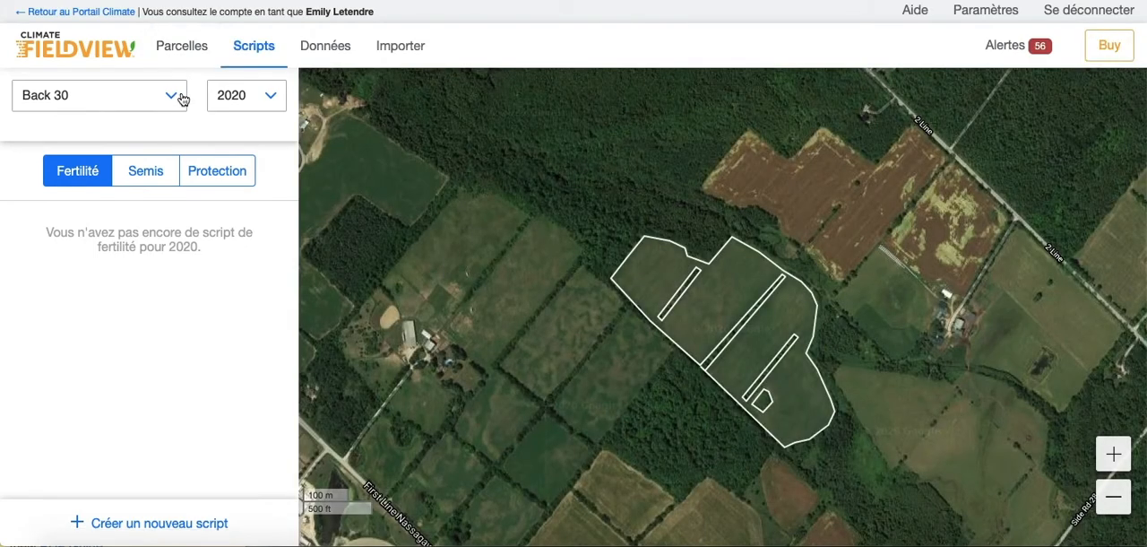
left_click(178, 94)
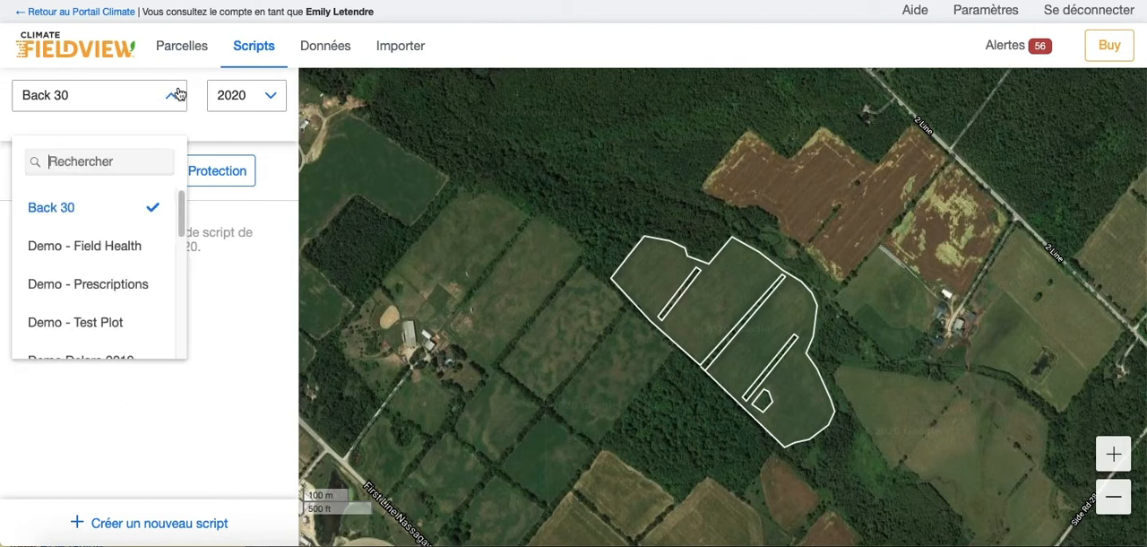
left_click(83, 212)
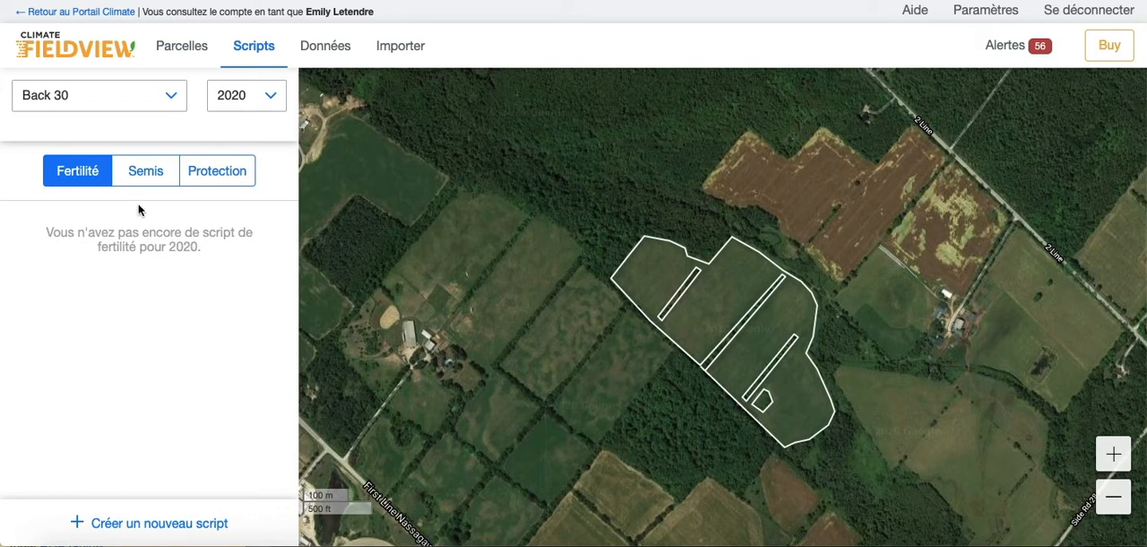
left_click(205, 178)
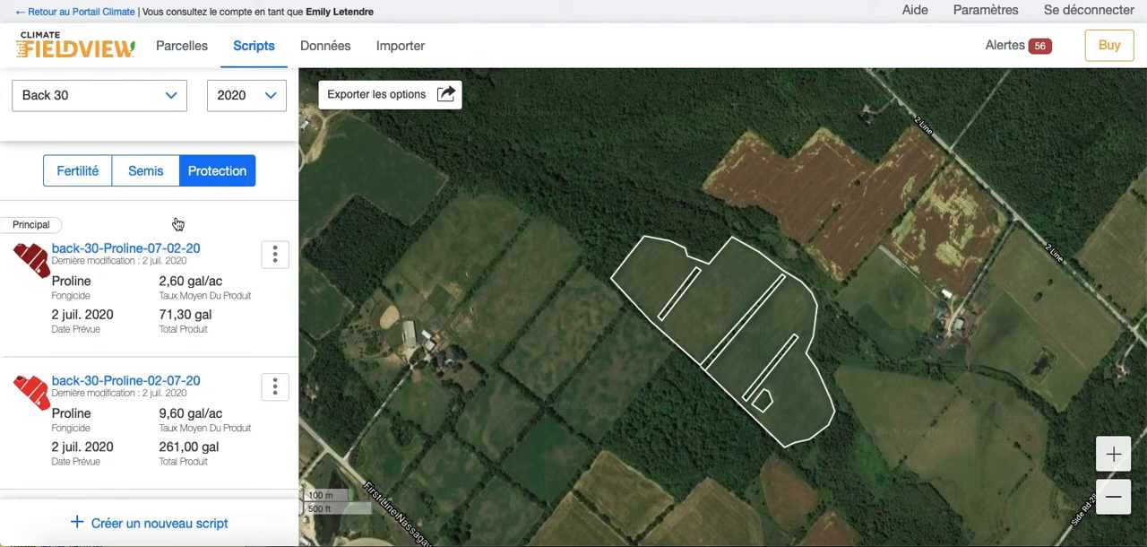
Create a manual crop protection prescription script for Back 30, using self-drawn management zones
left_click(204, 523)
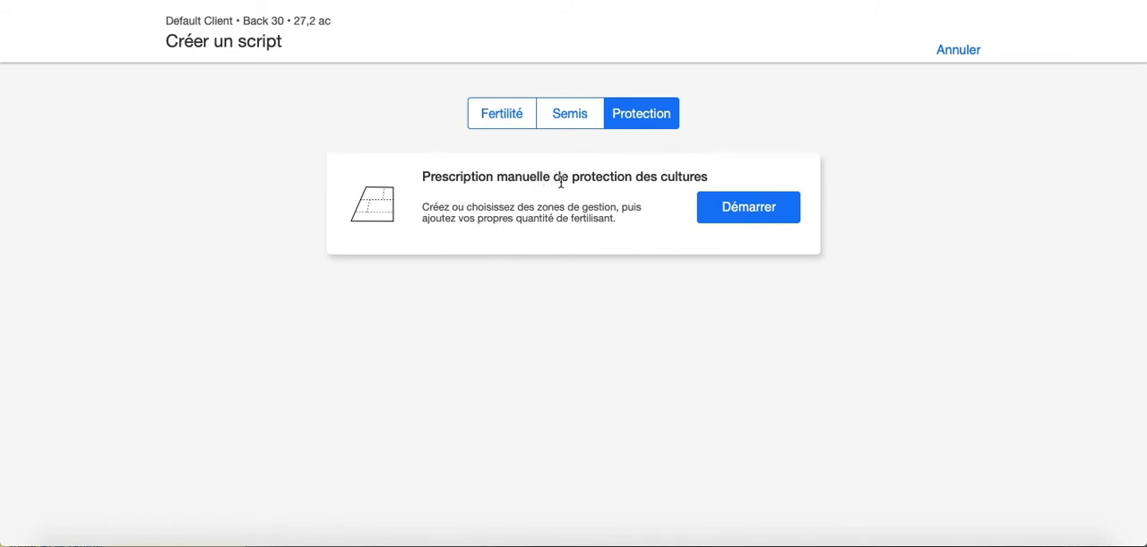
left_click(744, 218)
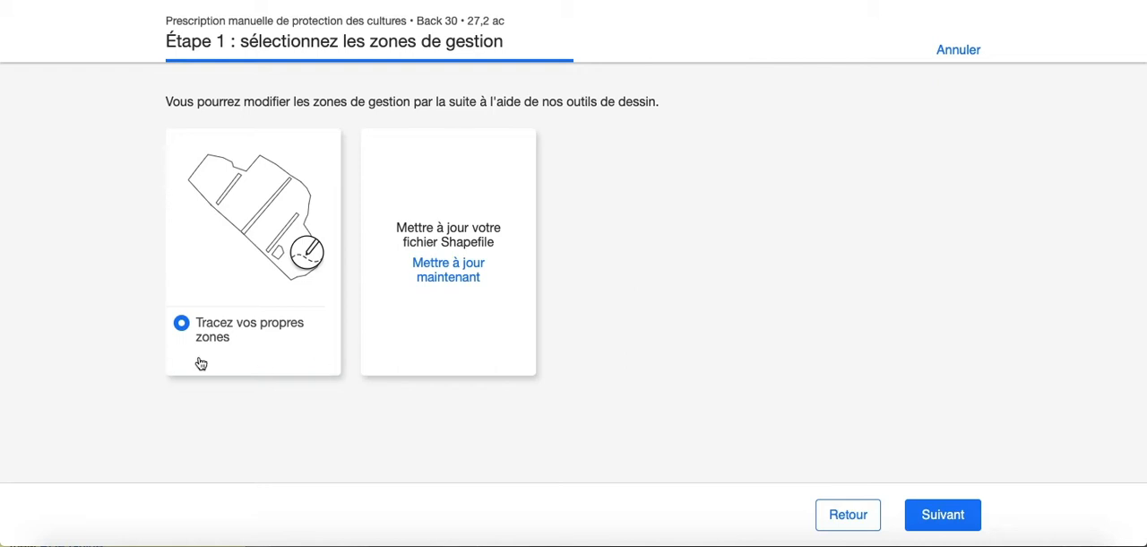
left_click(950, 513)
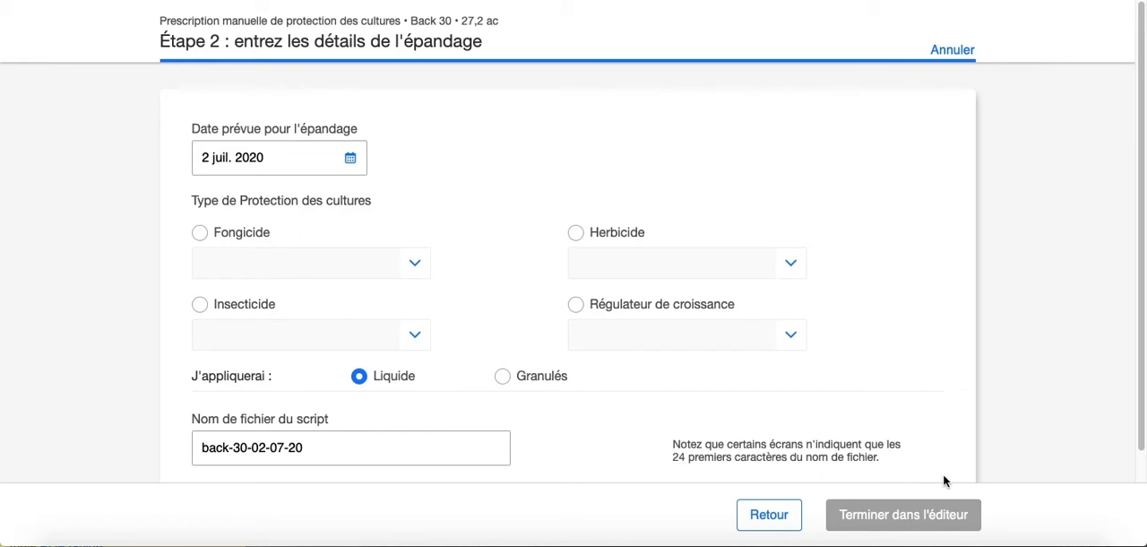
Choose the fungicide Proline as the product to apply and continue to the script editor
left_click(200, 234)
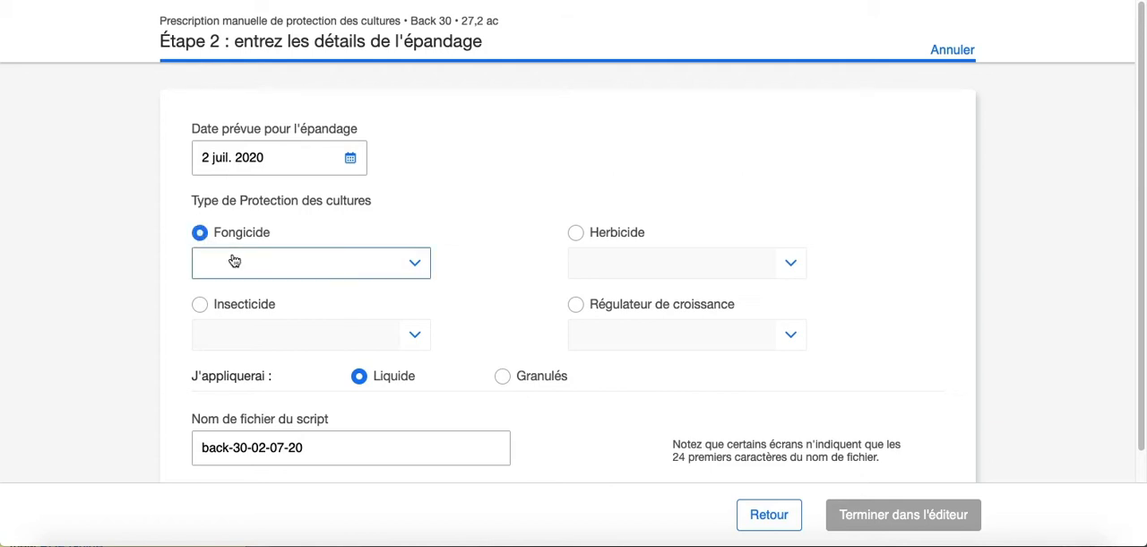
left_click(233, 261)
type("prol")
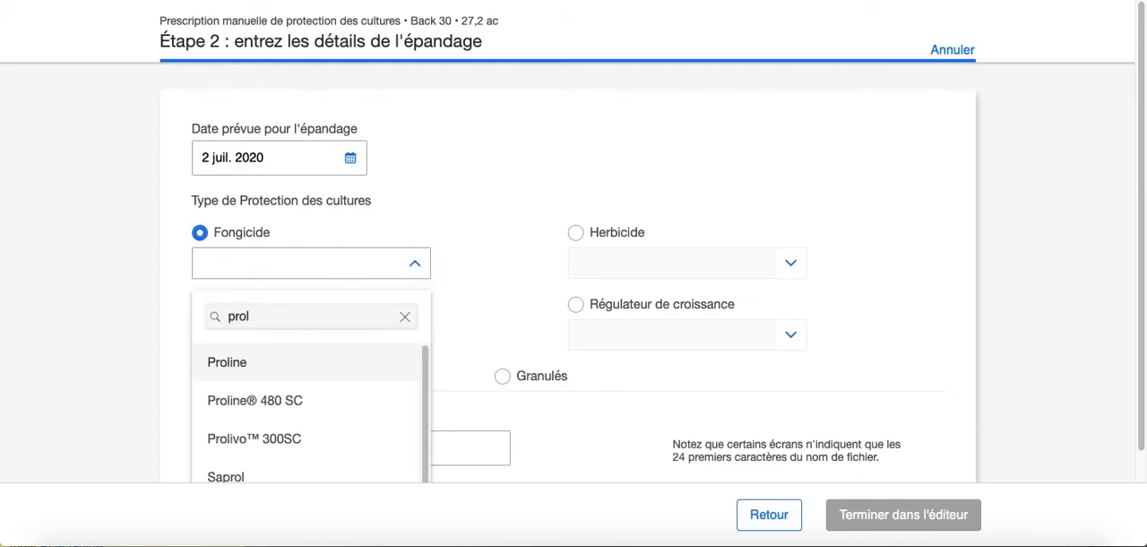
left_click(248, 362)
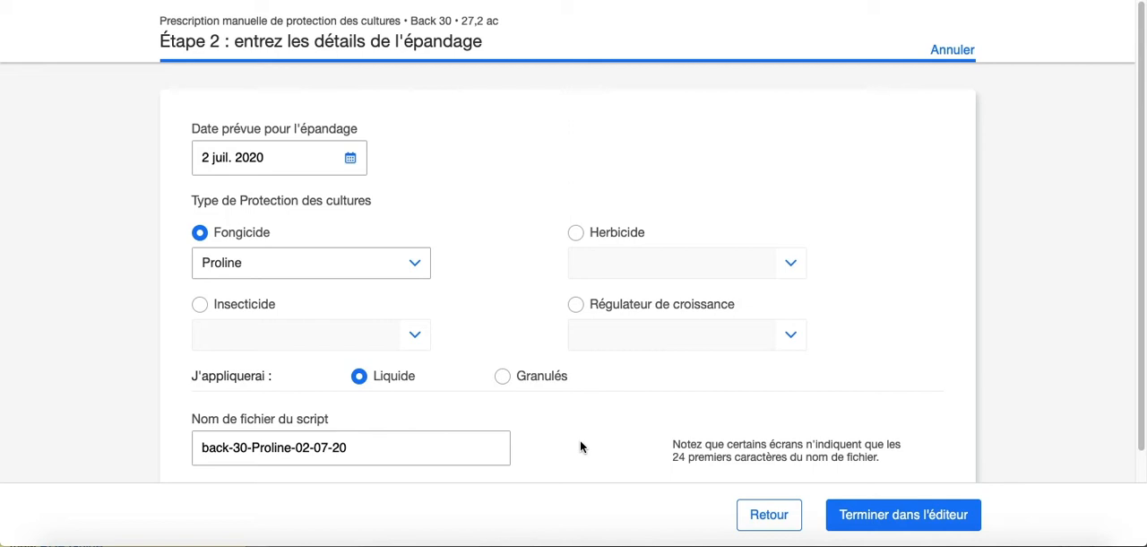
left_click(481, 448)
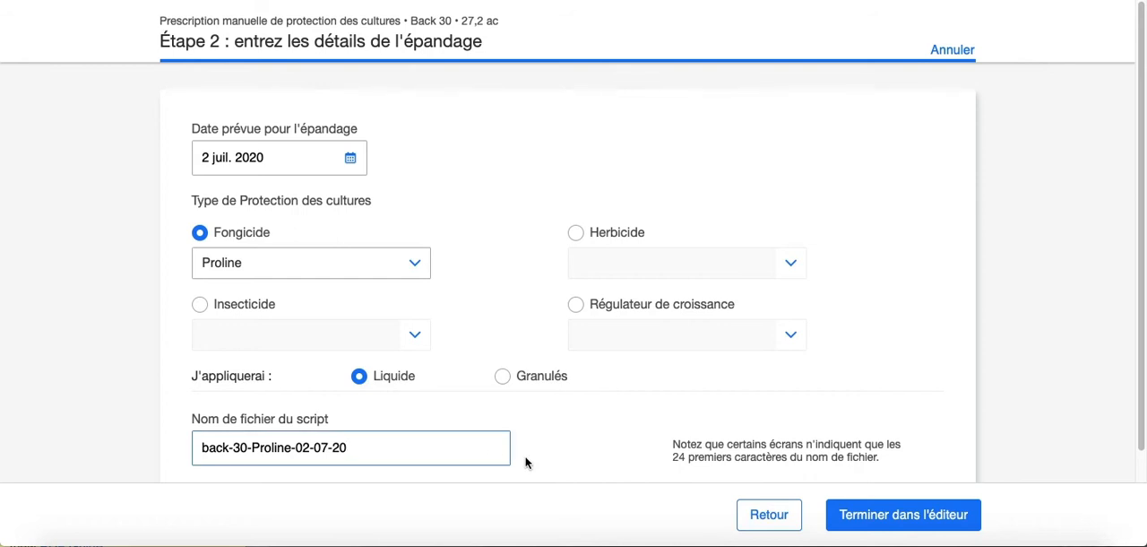
left_click(874, 524)
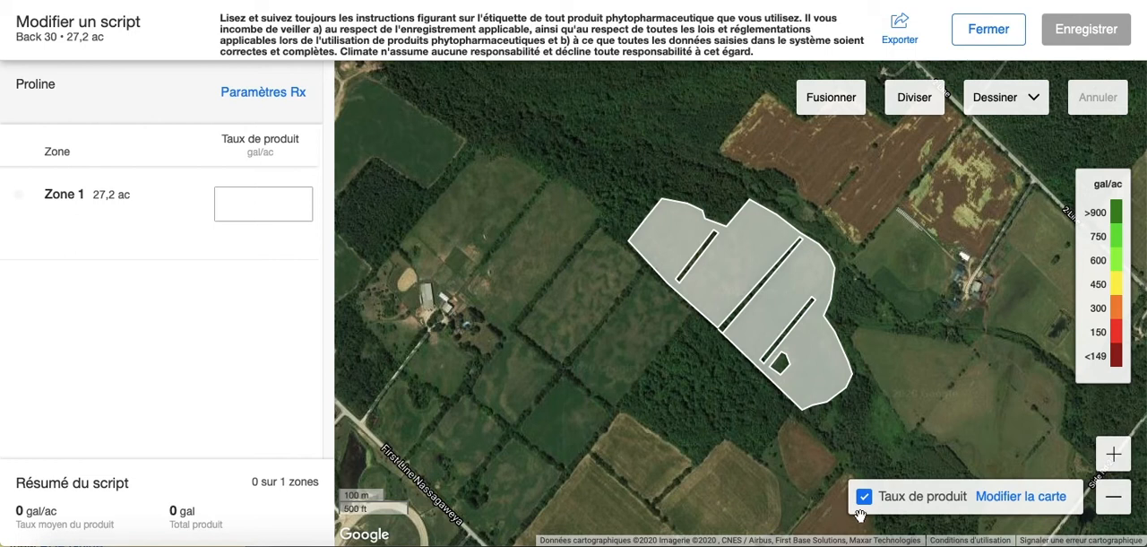
Show the En saison Végétation map for 2020, dated 5 juin 2020, beneath the zones
left_click(1010, 499)
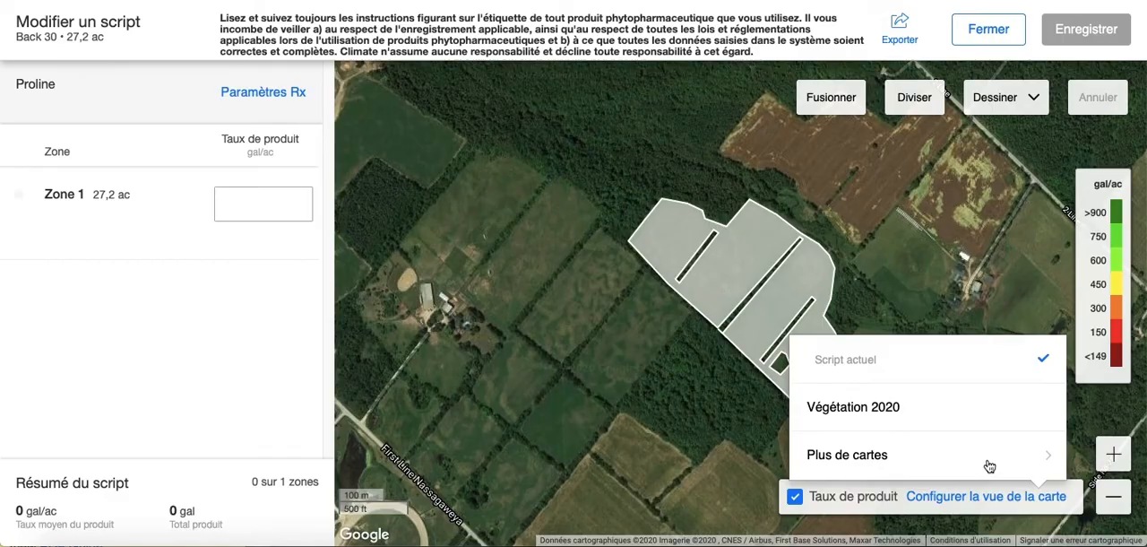
left_click(989, 466)
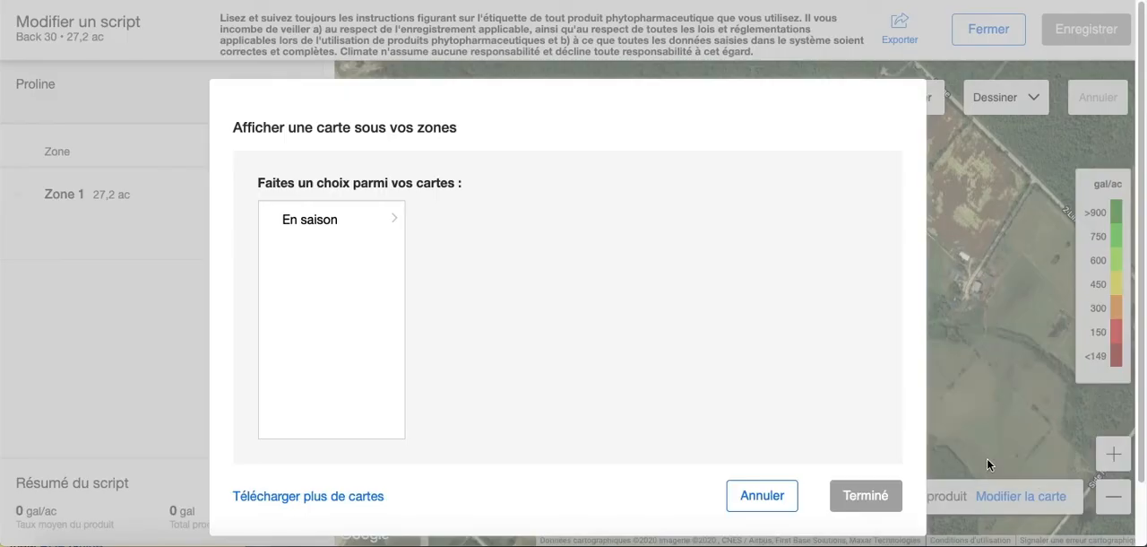
left_click(332, 224)
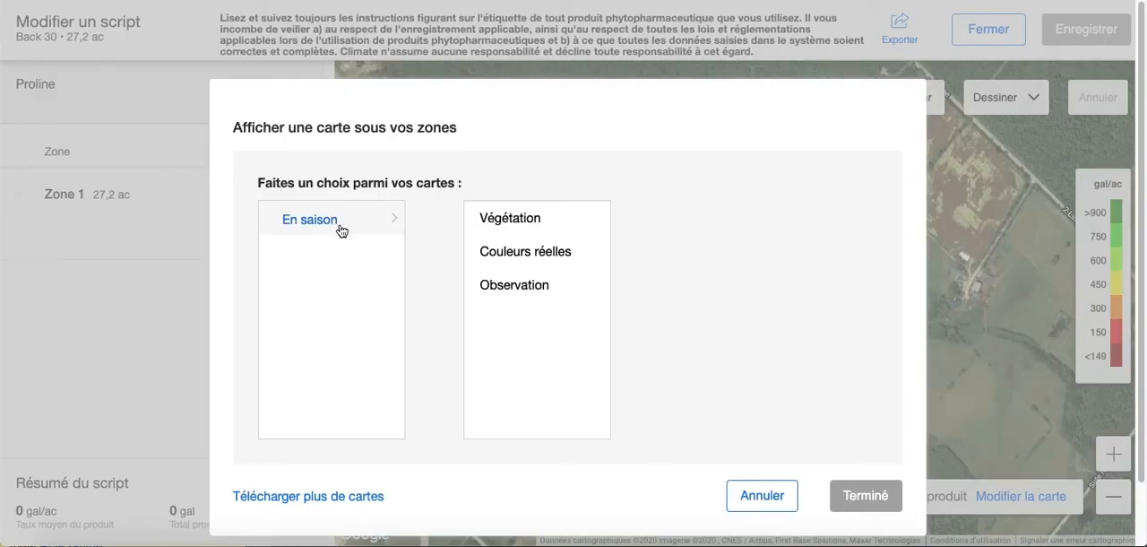
left_click(504, 224)
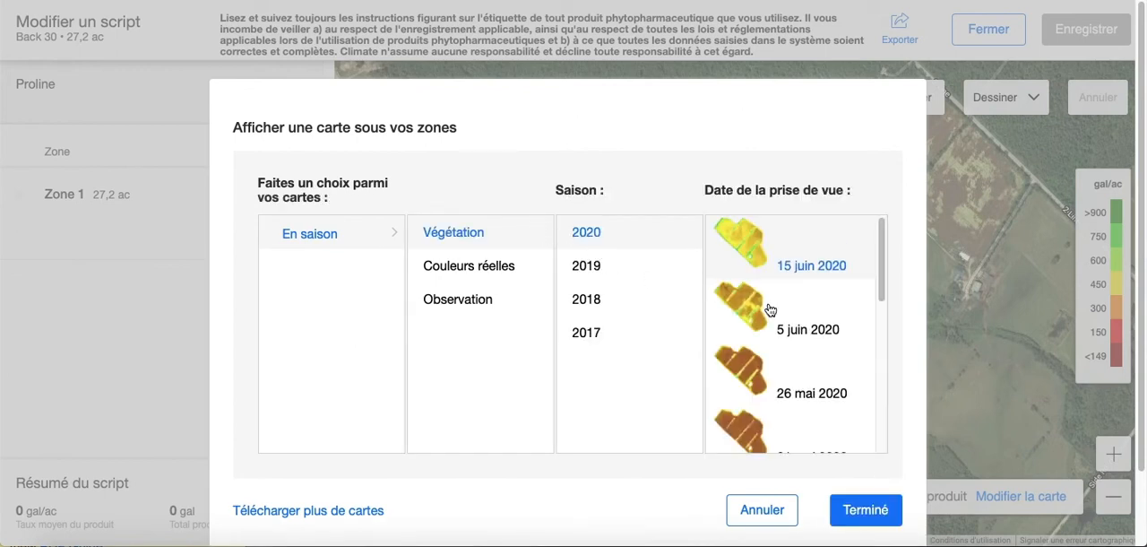
left_click(777, 312)
left_click(865, 511)
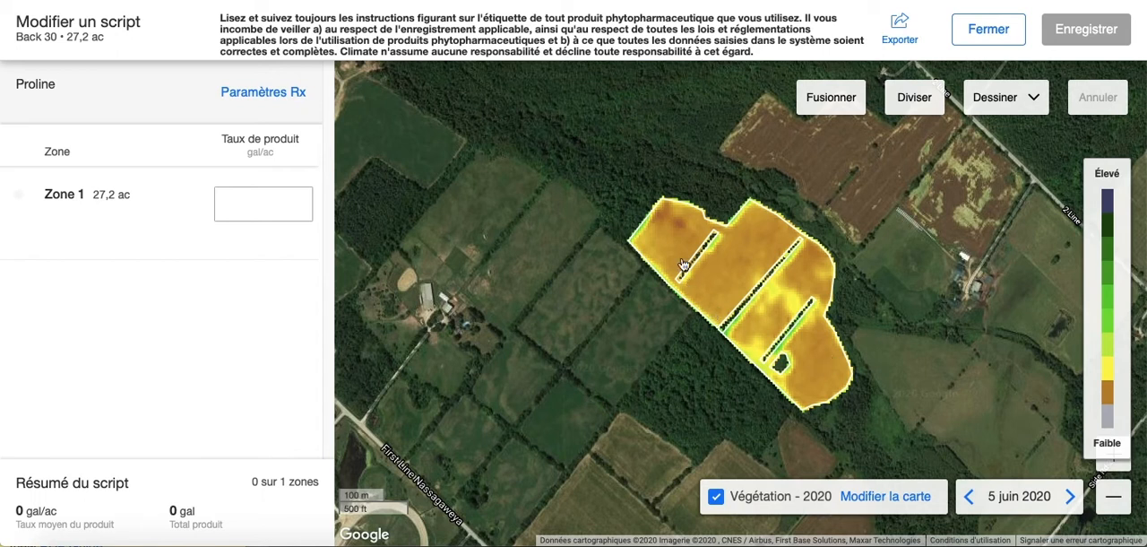
Draw and save a five-point polygon zone of about 1.5 ac around the dark low-vegetation patches at the field's northwest end
scroll(681, 264, "up", 3)
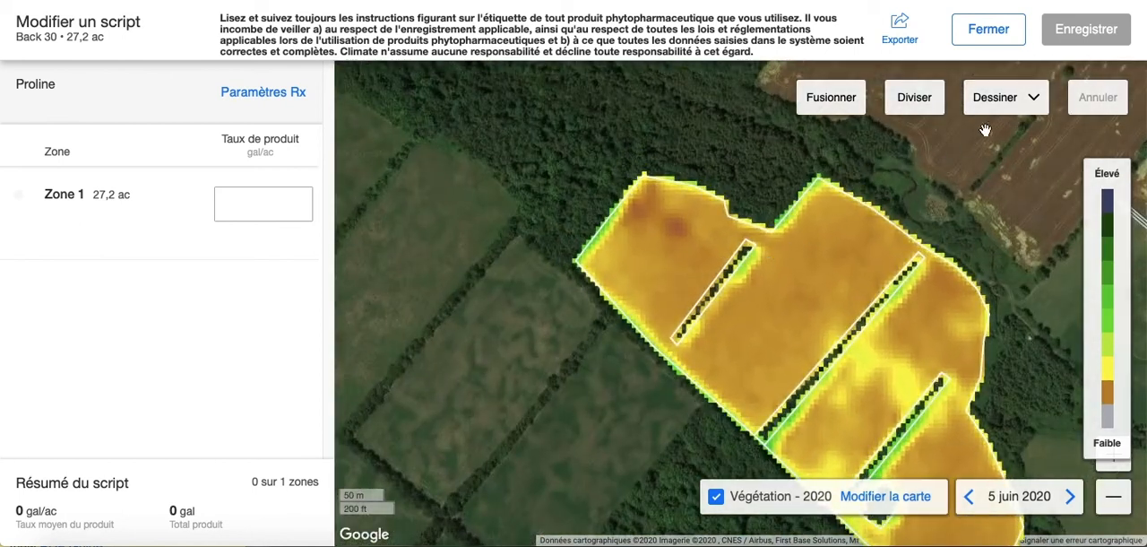
left_click(1035, 104)
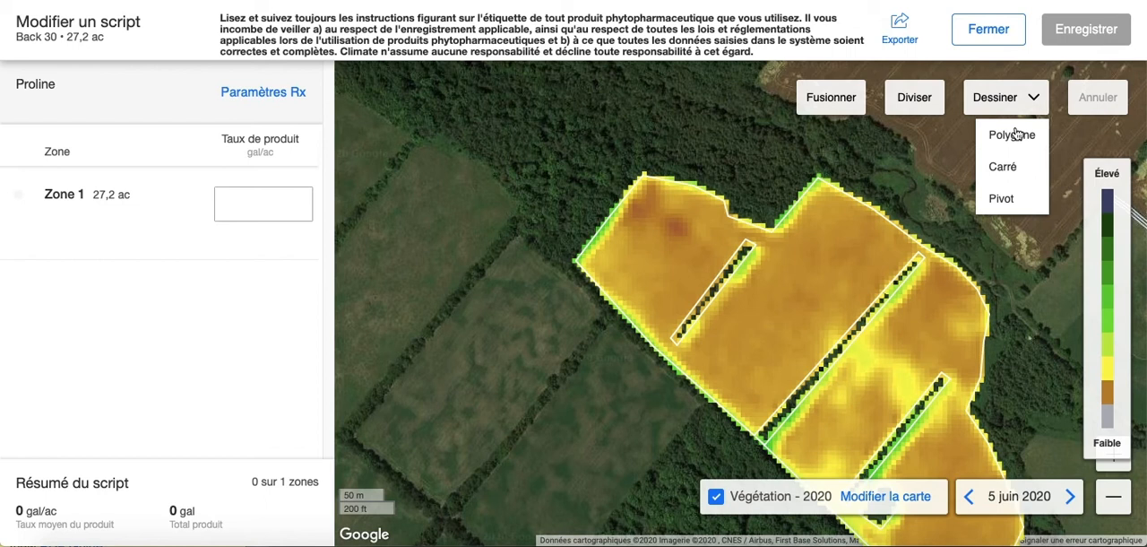
left_click(1015, 134)
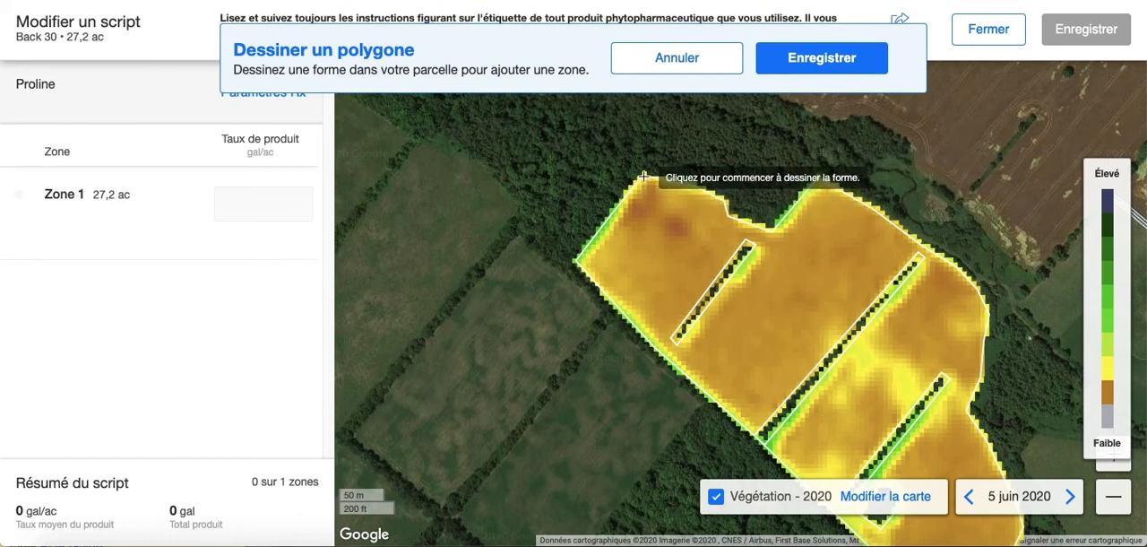
left_click(644, 177)
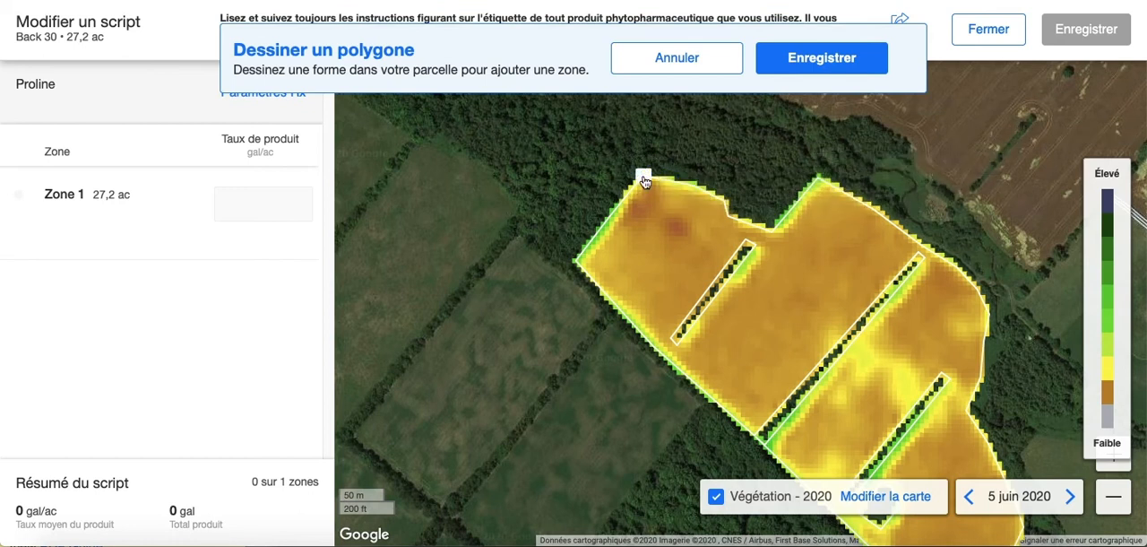
left_click(612, 218)
left_click(633, 268)
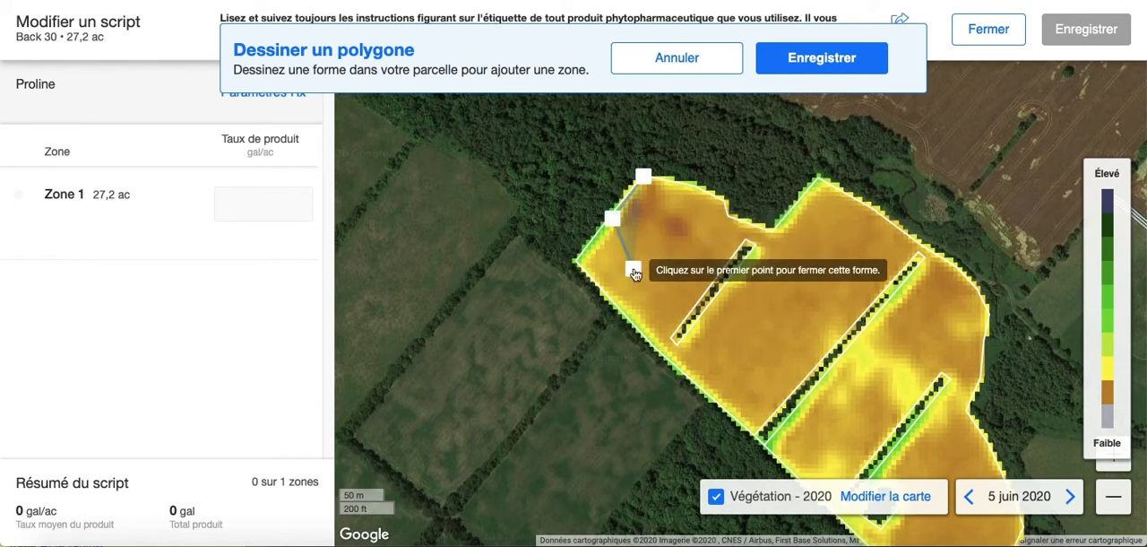
left_click(681, 245)
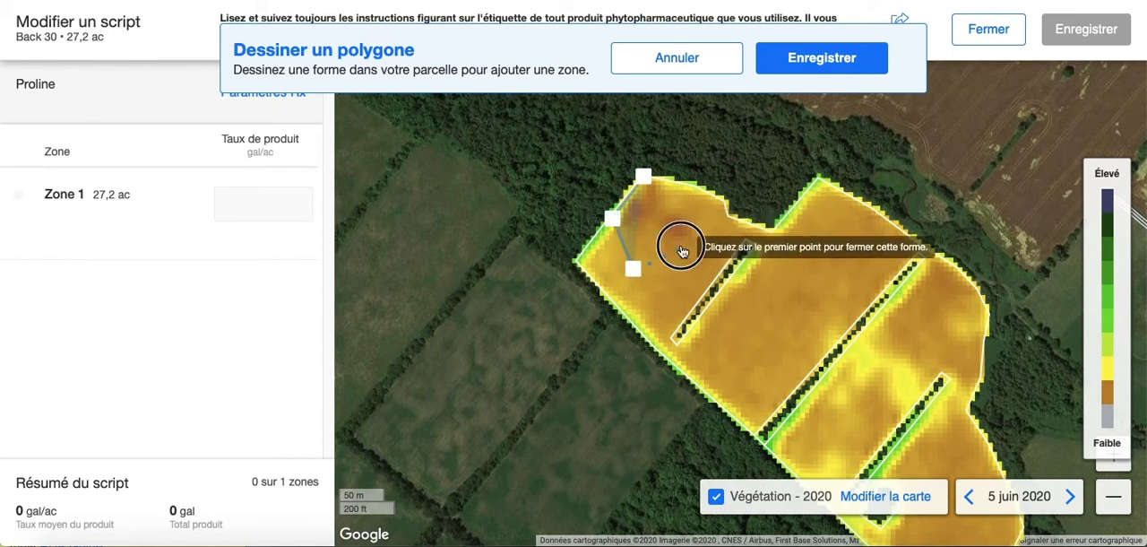
left_click(703, 196)
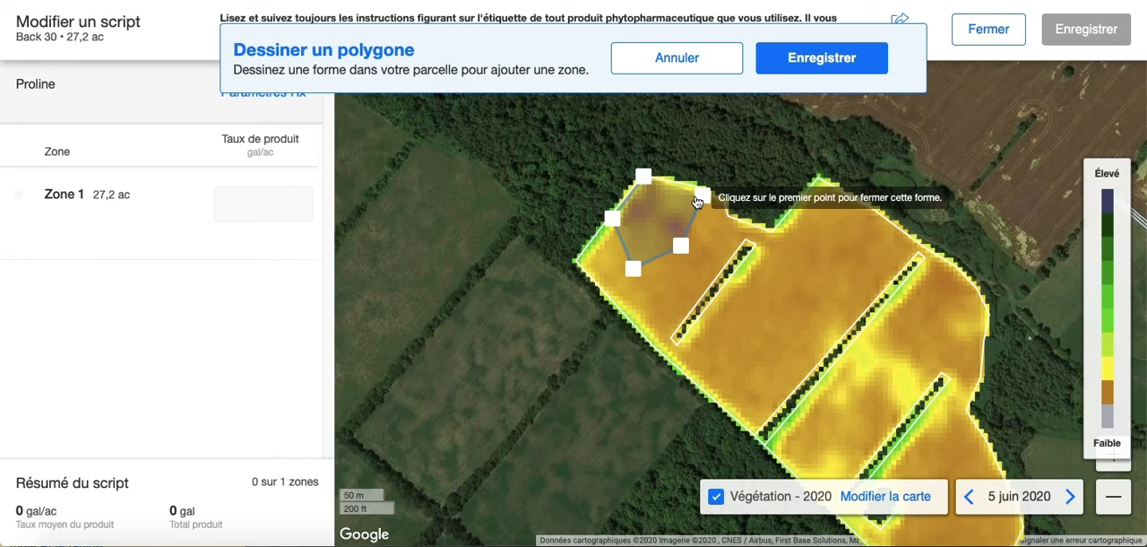
left_click(643, 178)
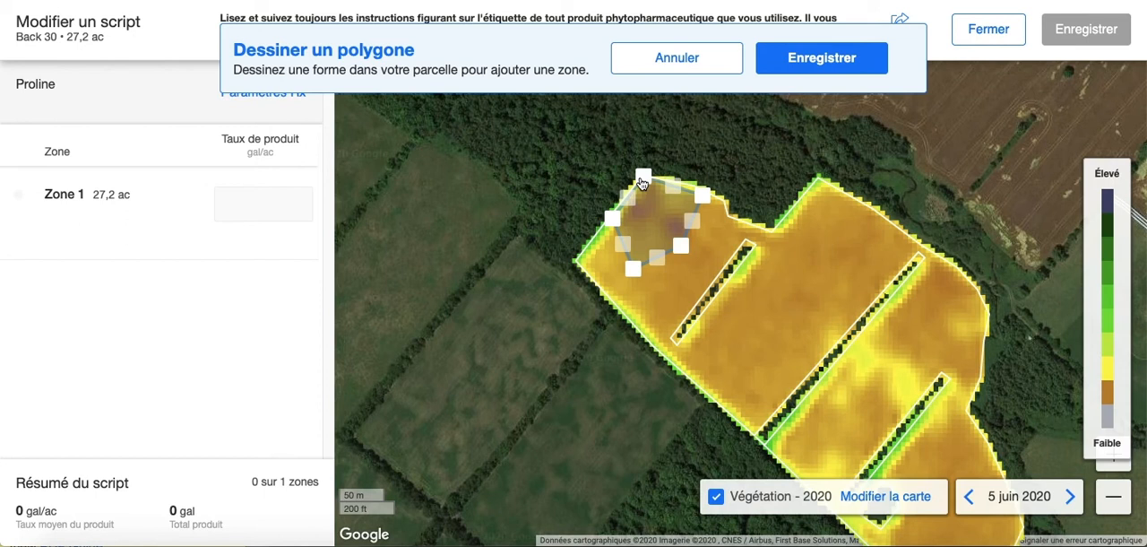
left_click(806, 63)
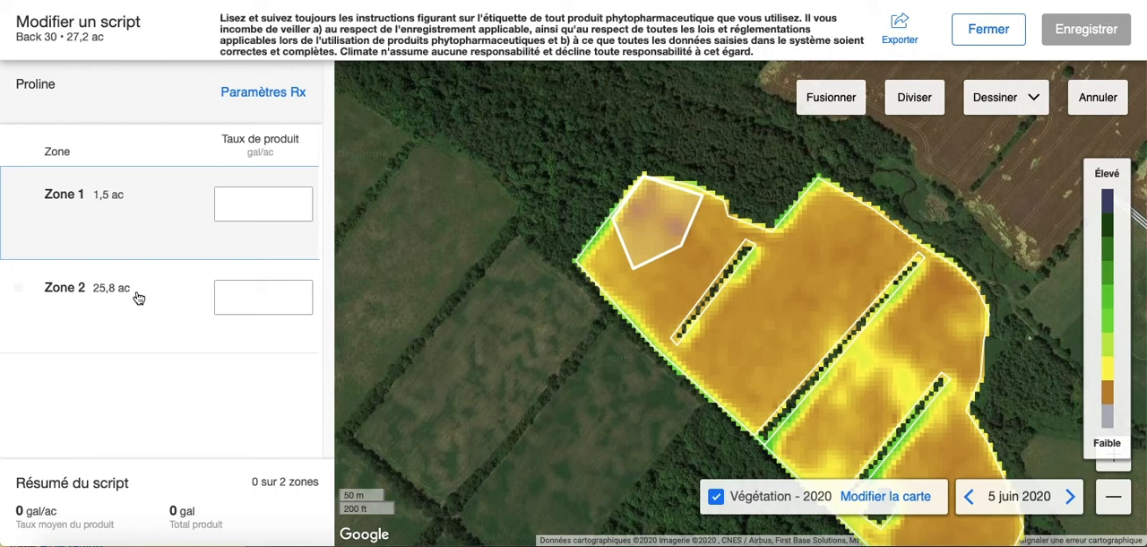
Set the product rate to 0 gal/ac for Zone 1 and 10 gal/ac for Zone 2
left_click(233, 205)
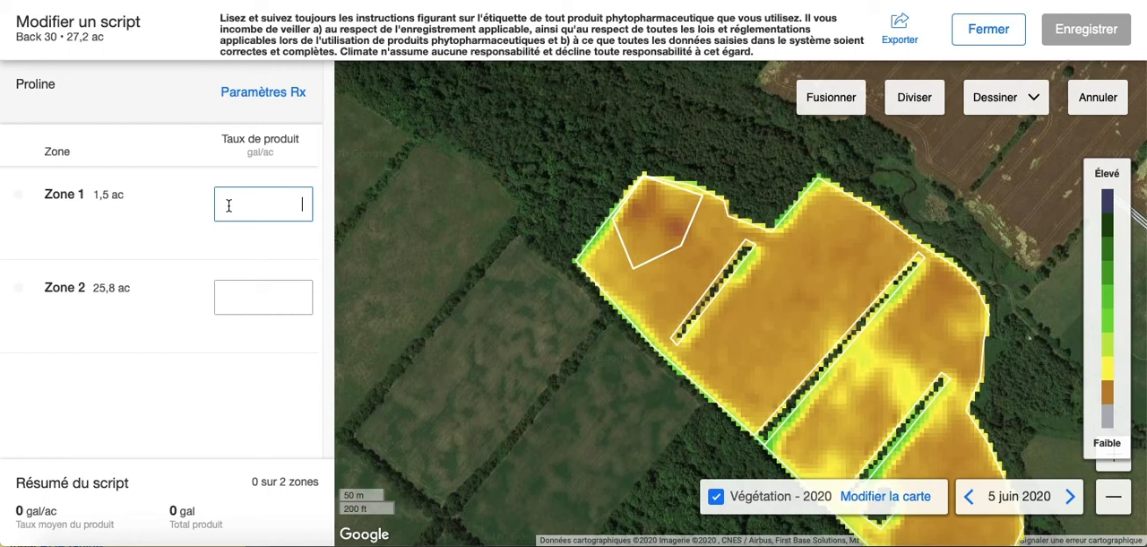
type("0")
left_click(245, 287)
type("10")
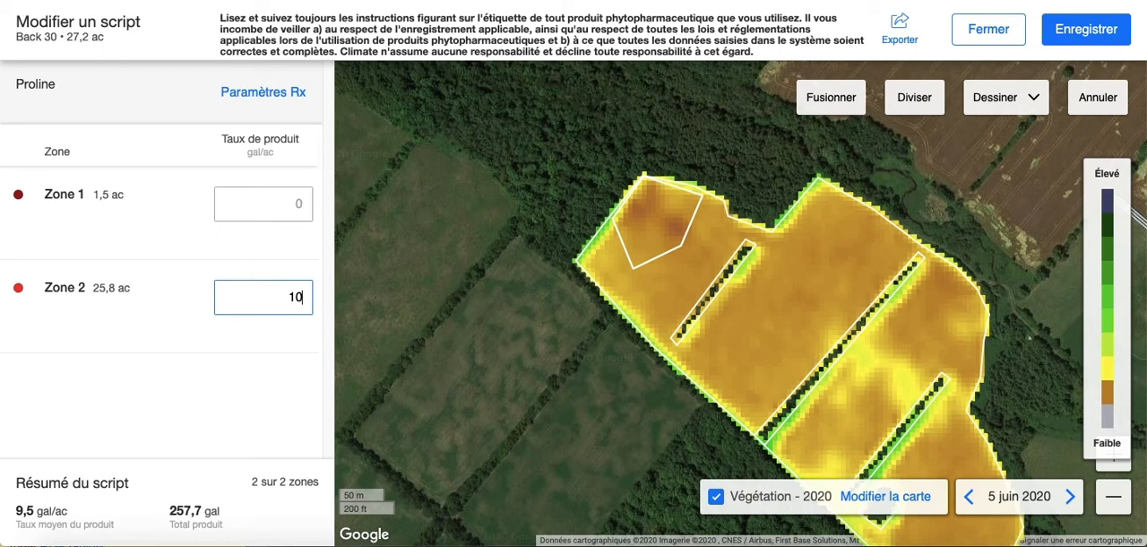
Save the Proline script for the Back 30 field and dismiss the confirmation notice
left_click(1058, 32)
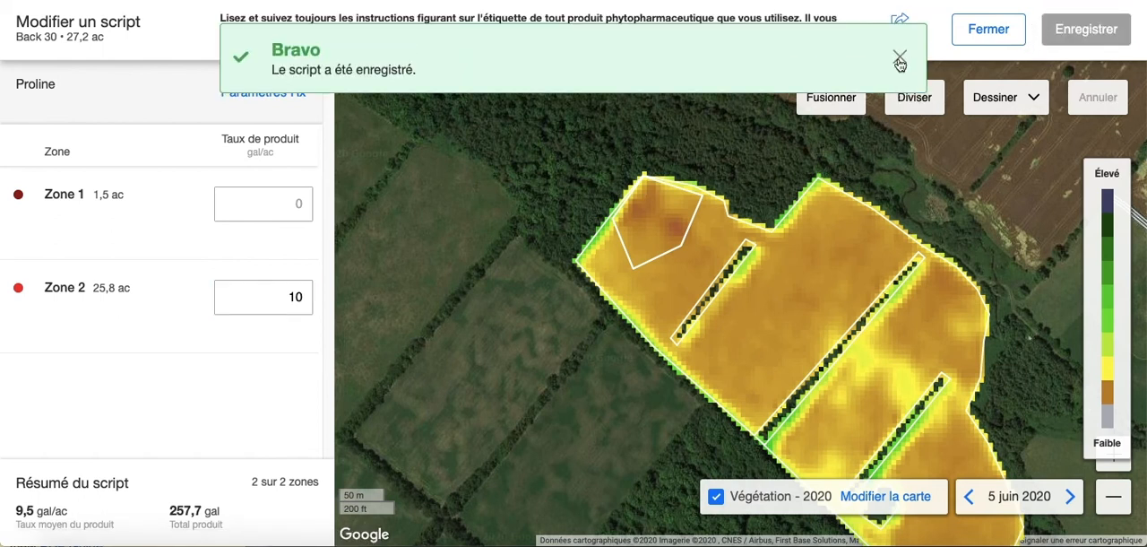
left_click(900, 59)
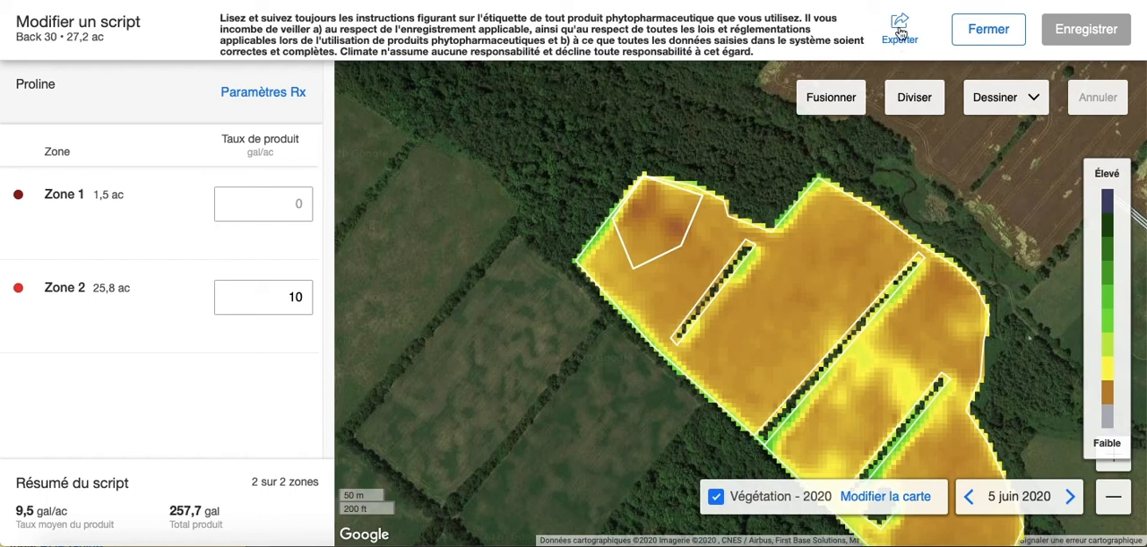
Export the script for download in Generic (Shapefile) format and save the ZIP archive to the Bureau folder
left_click(900, 32)
left_click(927, 150)
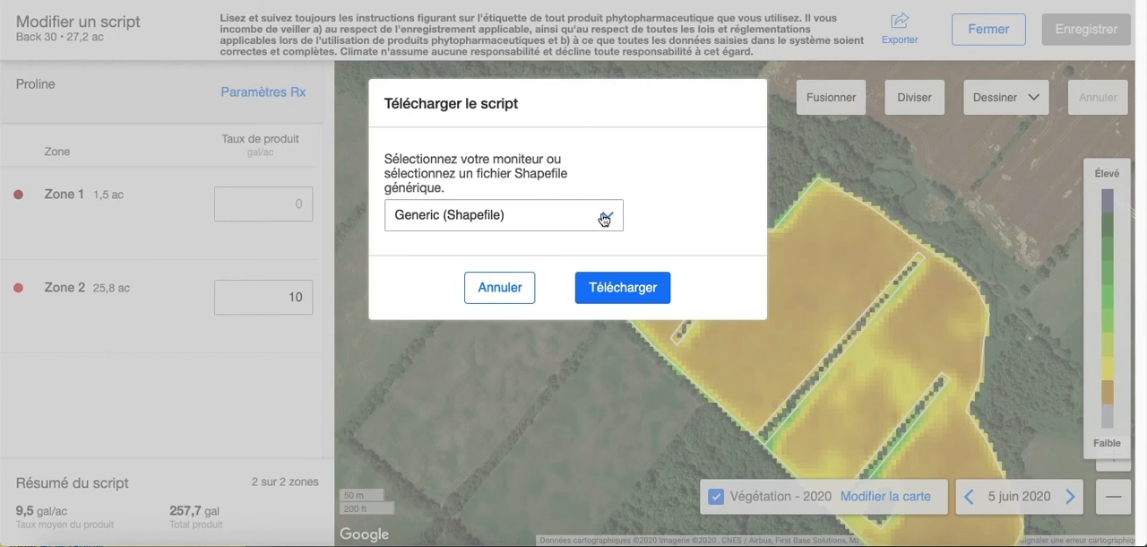
left_click(604, 218)
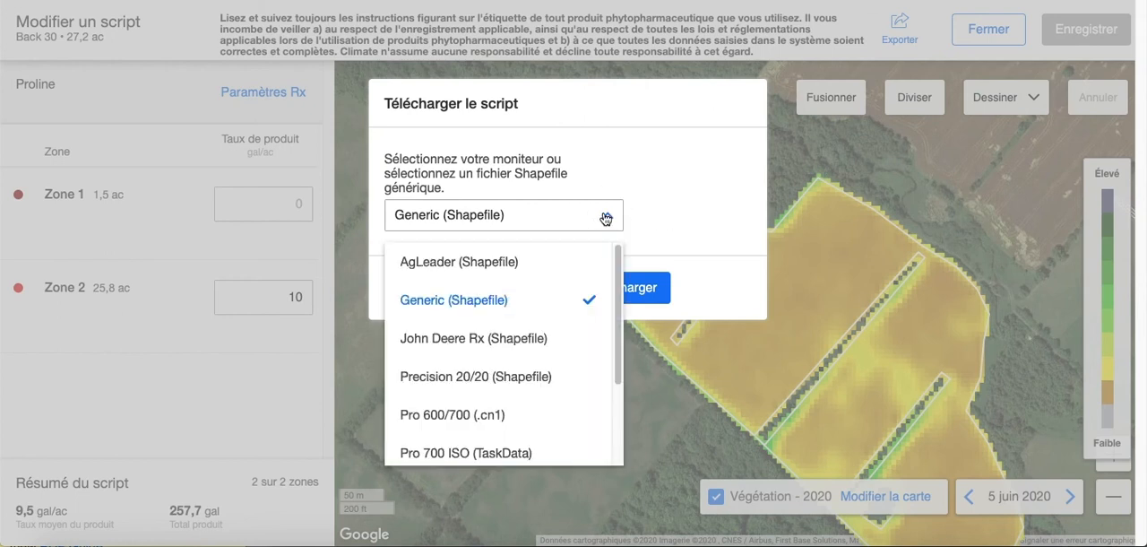
left_click(542, 304)
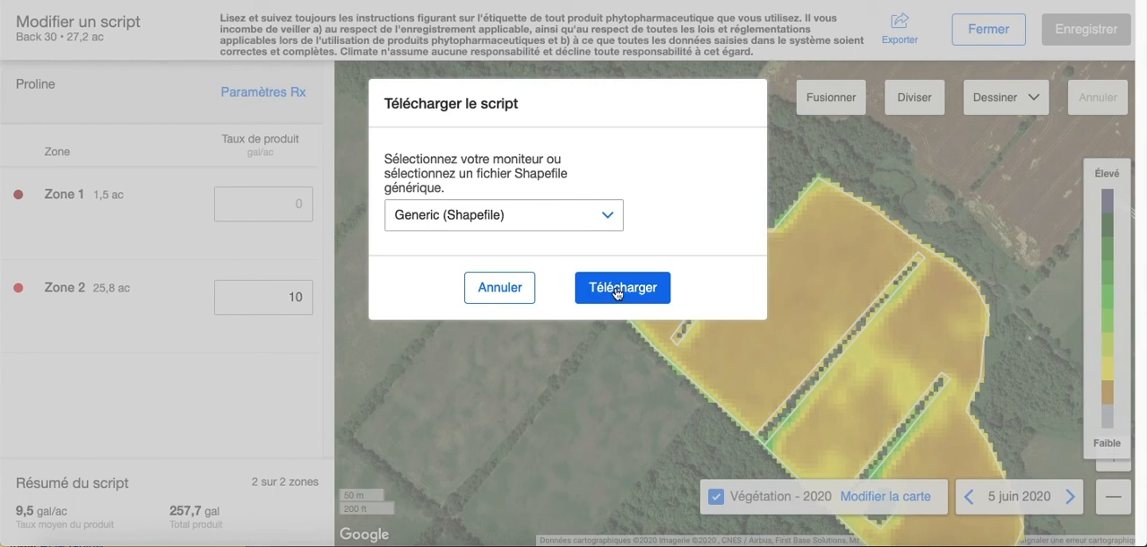
left_click(617, 288)
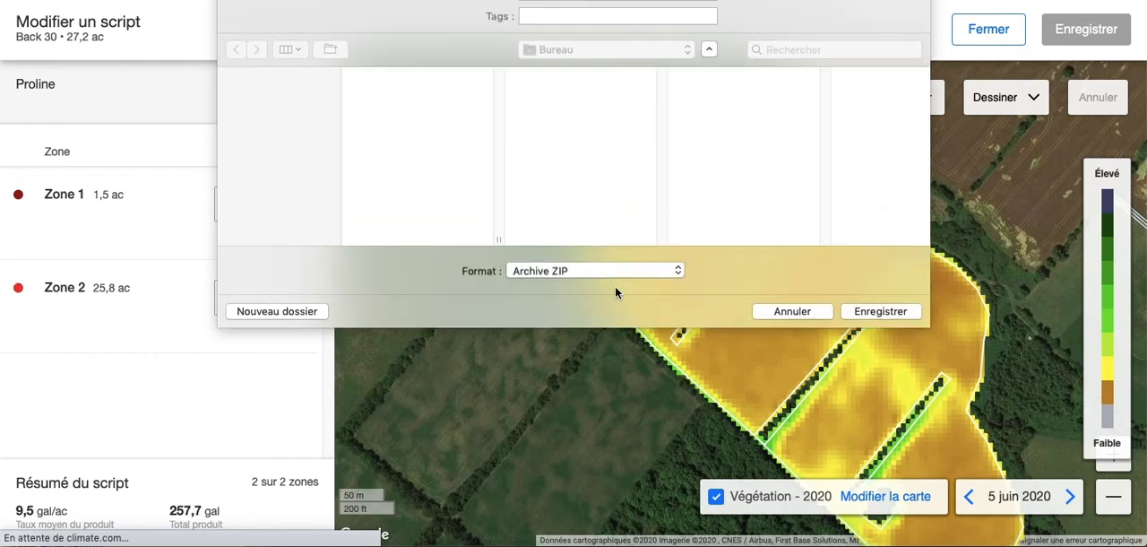
left_click(869, 311)
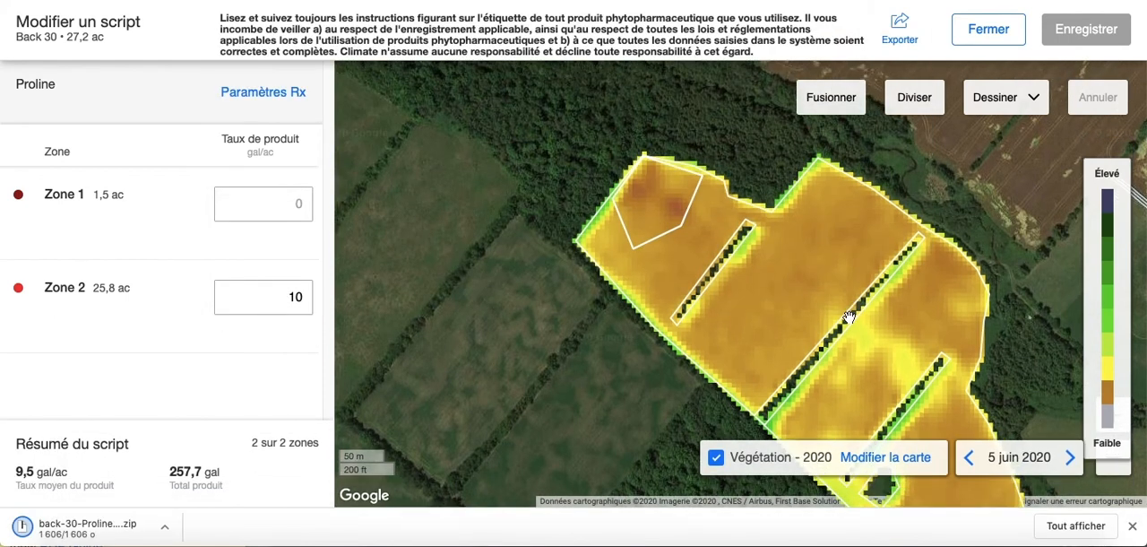